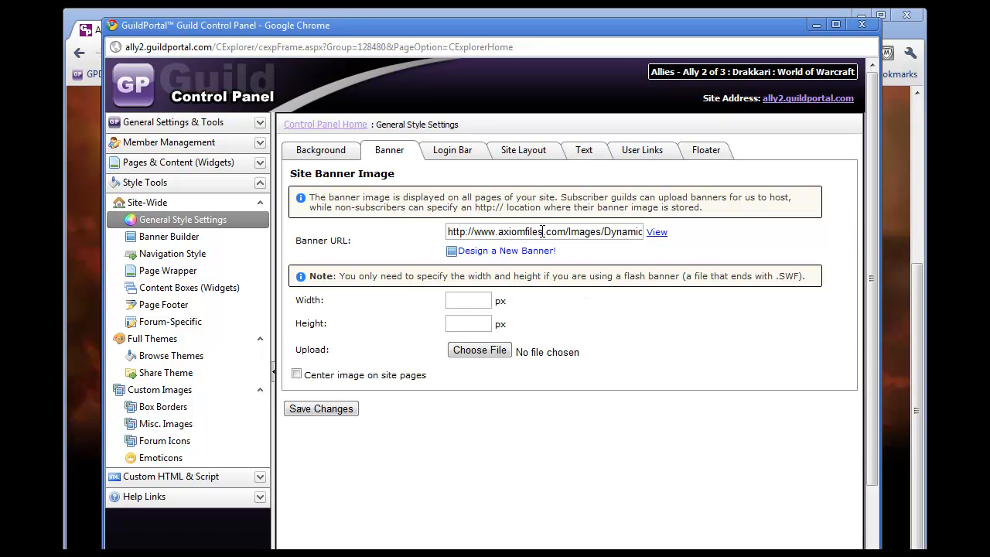
Step: Open the banner image URL and compare it with the header on the guild site's home page
click(658, 234)
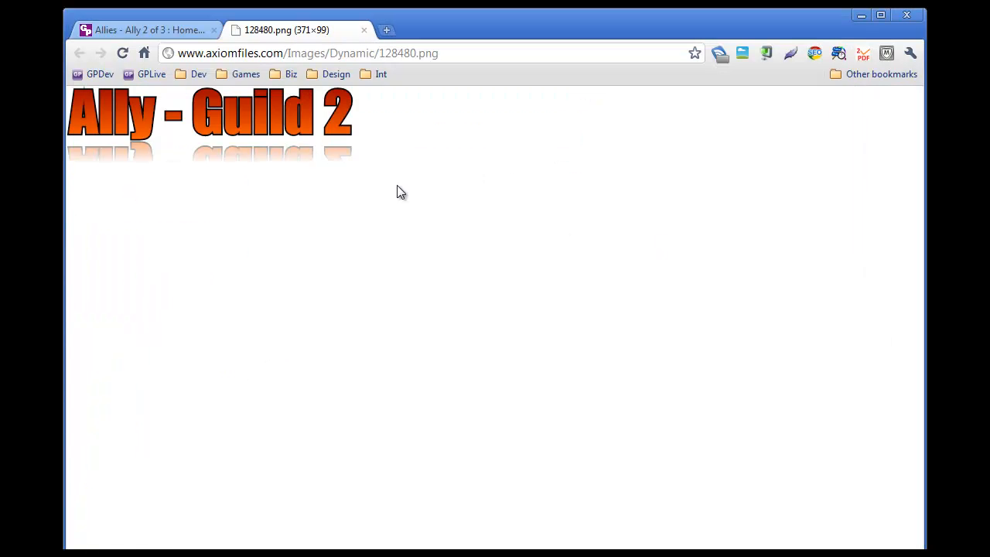
click(105, 28)
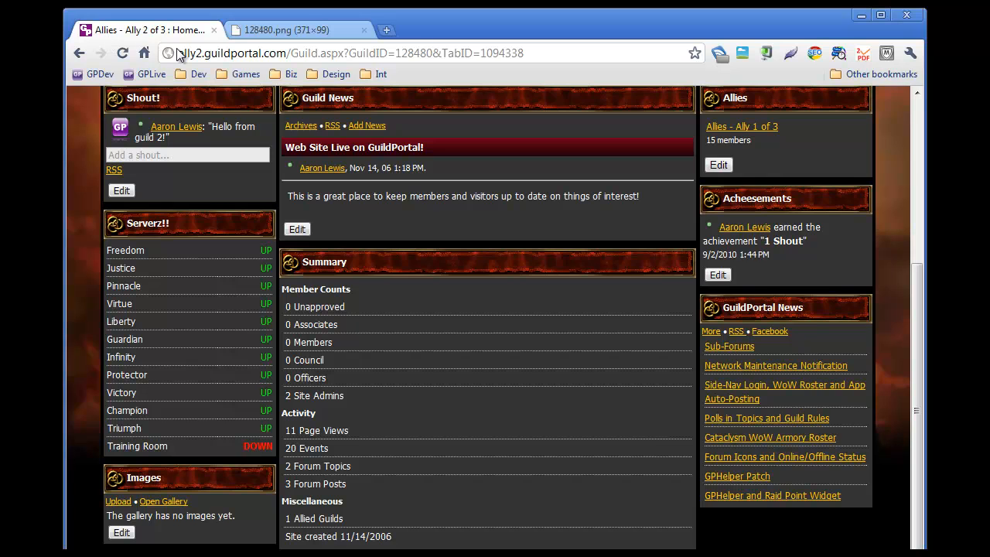
click(275, 29)
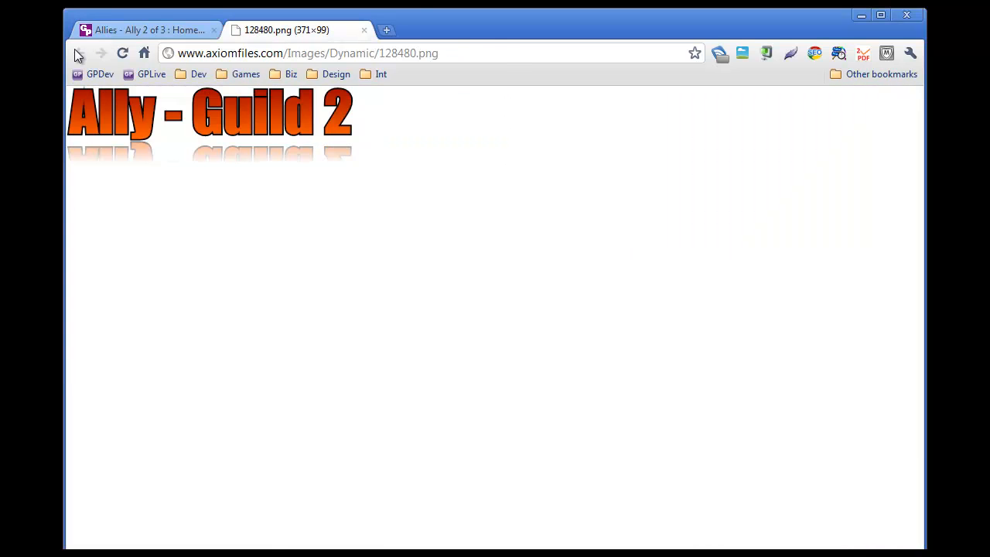
click(131, 31)
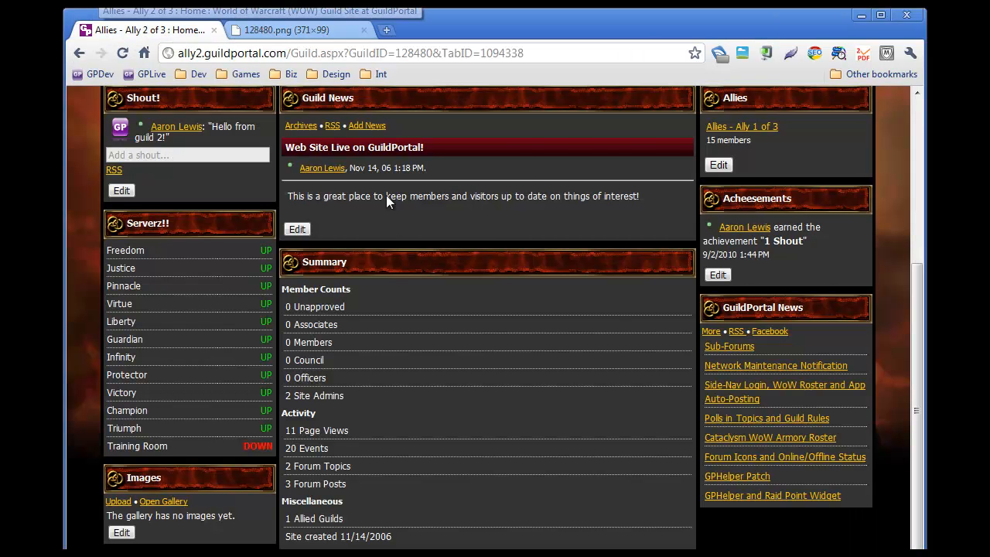
scroll(386, 195, up, 1)
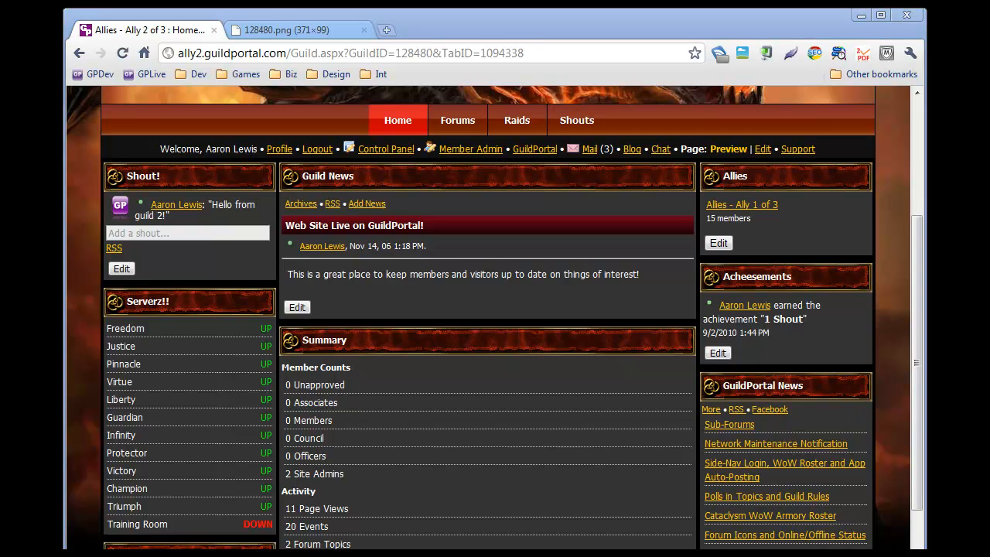
key(alt+Tab)
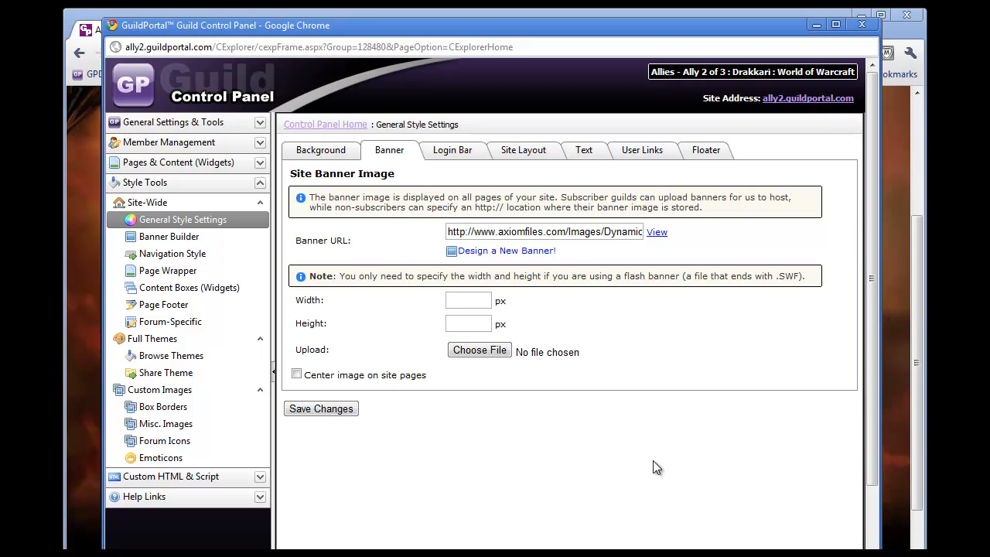
Step: On the Login Bar tab, set the login bar's link color to #33FF66
click(448, 161)
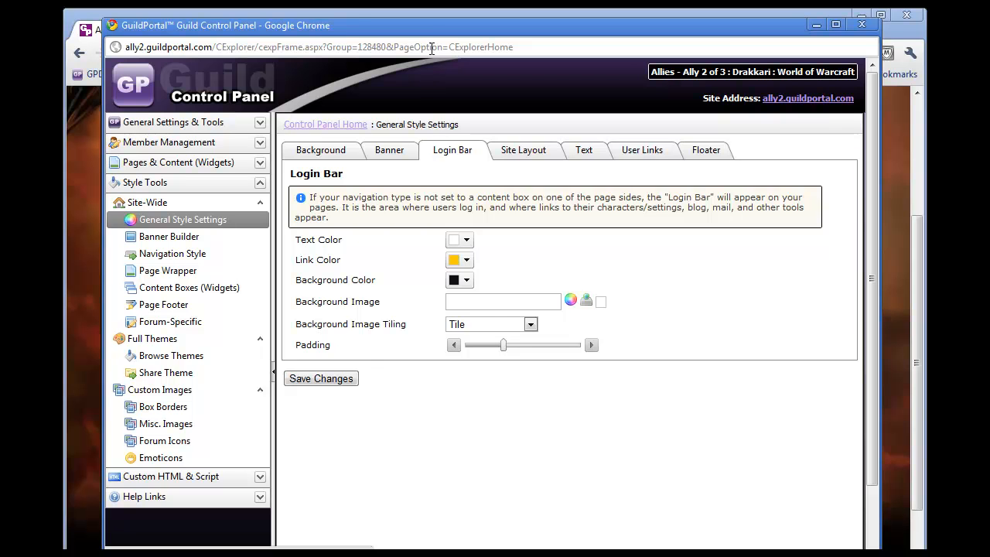
click(816, 26)
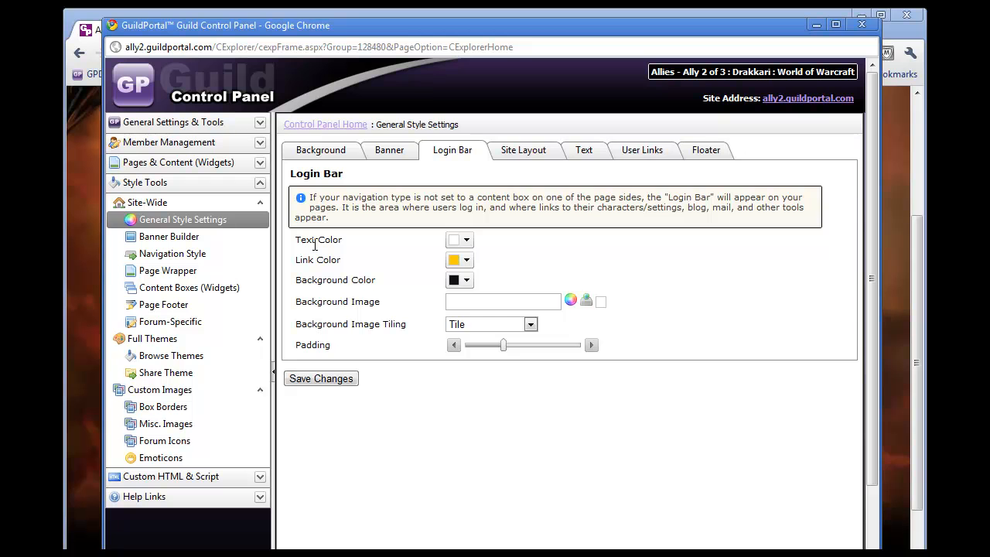
drag(397, 29, 387, 186)
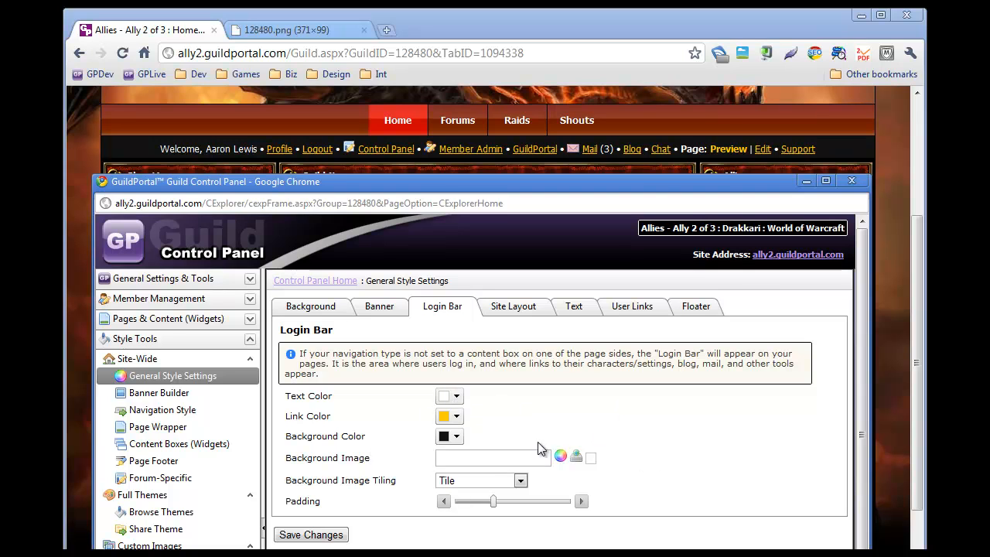
click(457, 418)
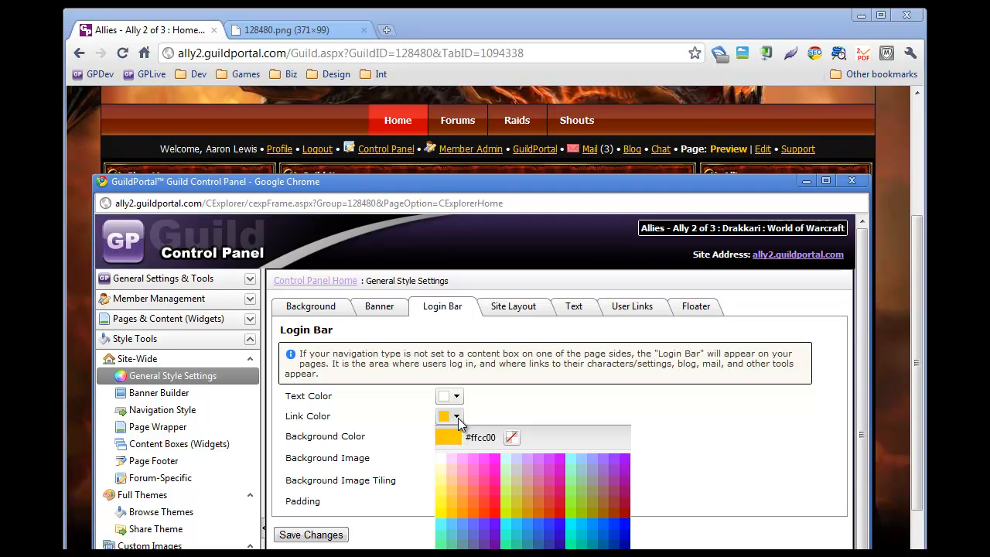
click(477, 462)
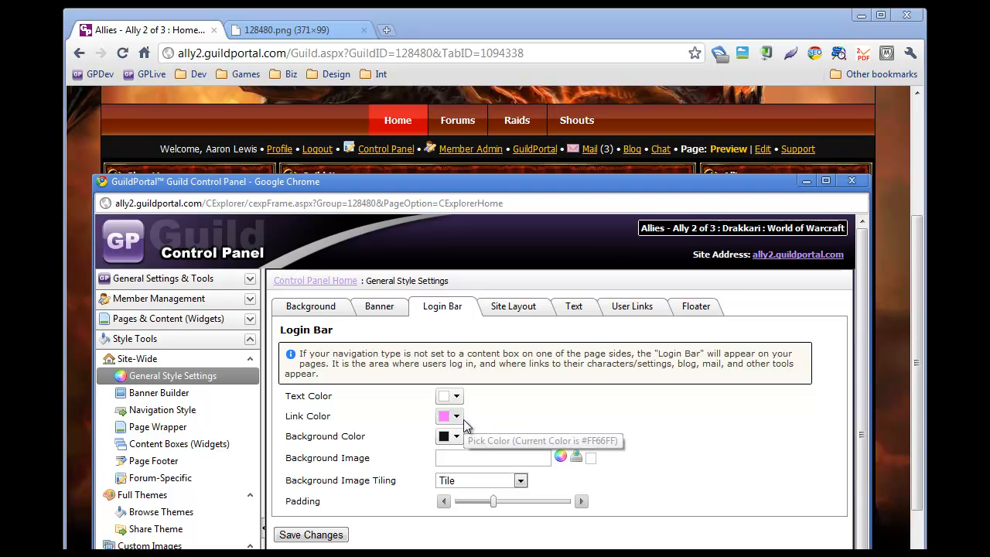
click(457, 438)
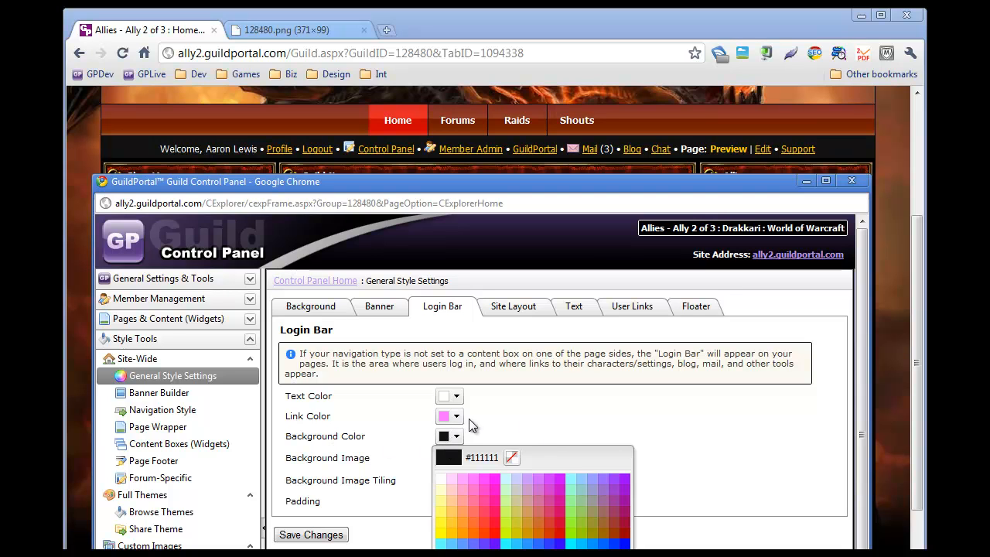
click(456, 417)
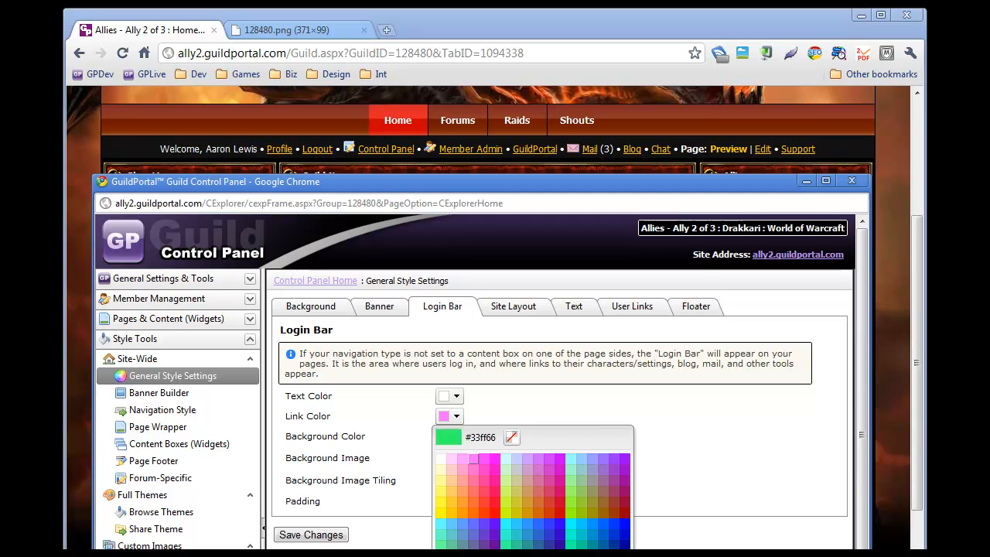
click(507, 554)
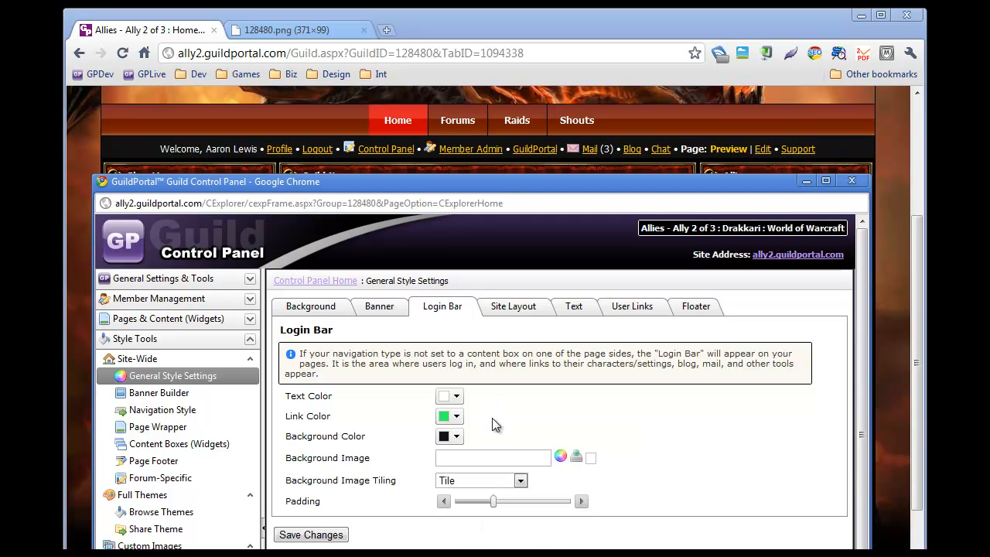
Step: Set the login bar padding to its maximum and save the style changes
click(520, 481)
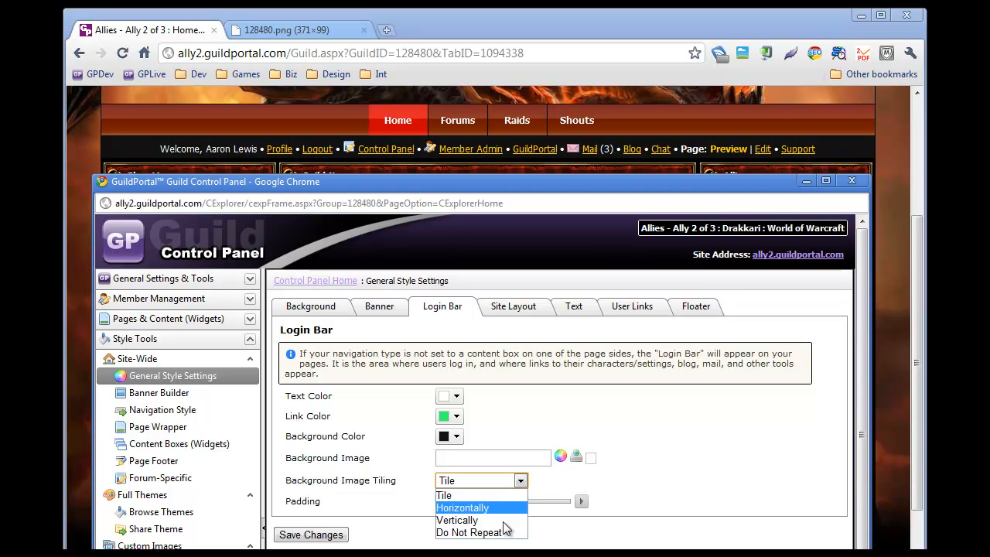
click(524, 478)
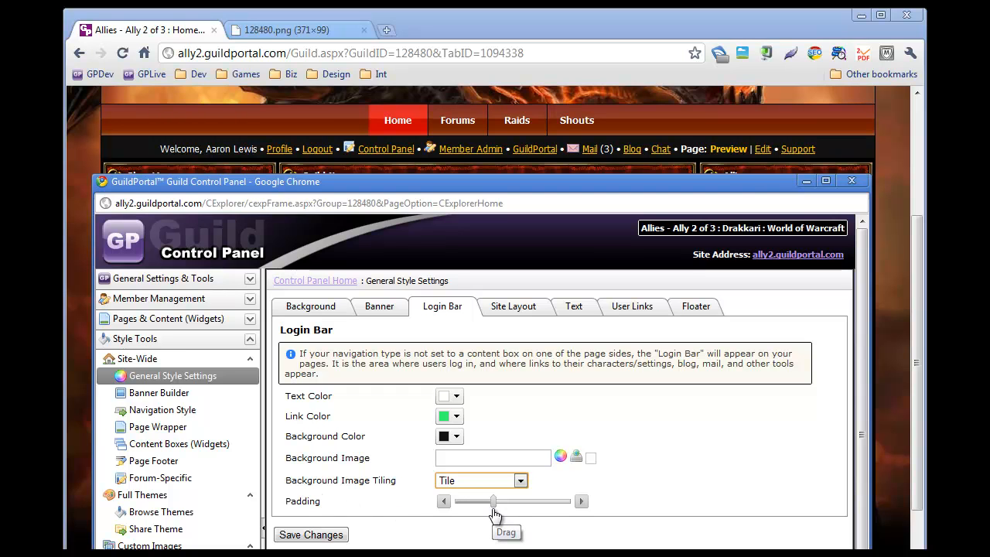
mouse_move(494, 511)
mouse_down()
mouse_move(538, 513)
mouse_move(447, 505)
mouse_move(551, 513)
mouse_move(512, 517)
mouse_up()
drag(510, 512, 563, 512)
click(317, 536)
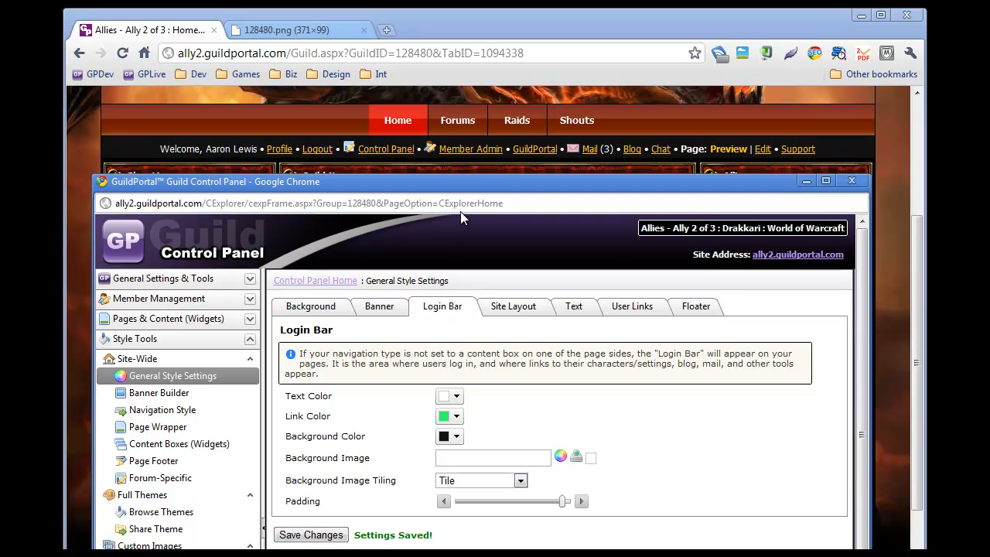
Step: Reload the guild site to preview the updated login bar
click(447, 23)
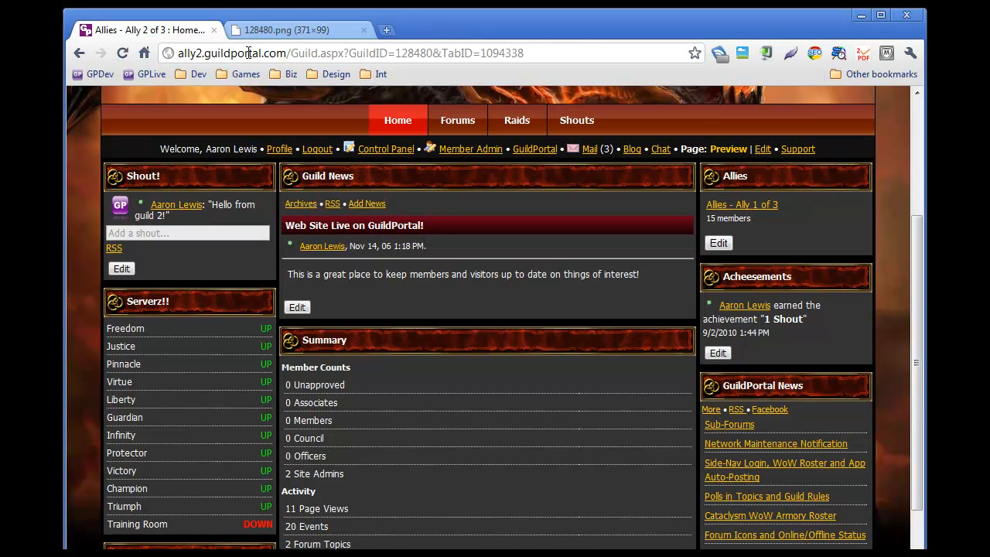
click(121, 55)
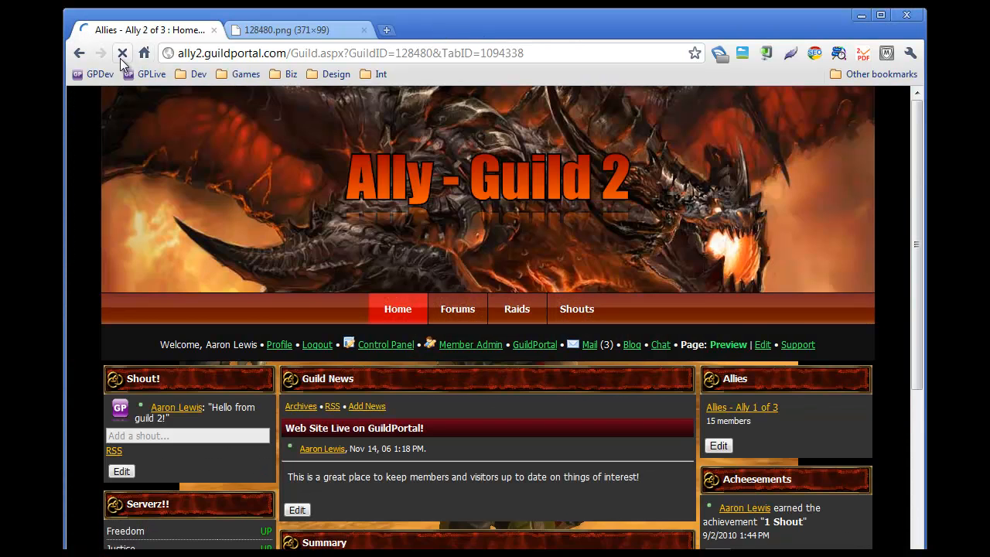
scroll(370, 287, up, 1)
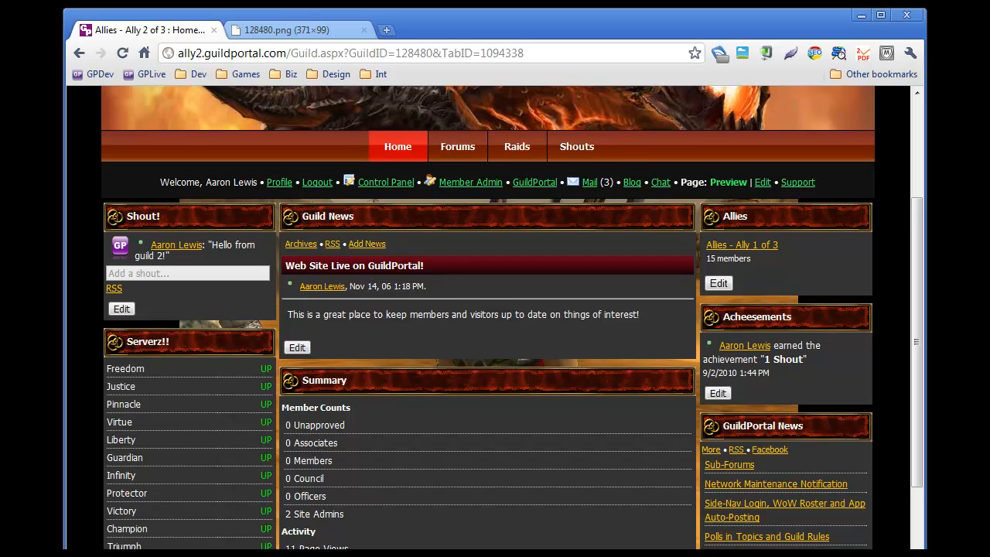
key(alt+Tab)
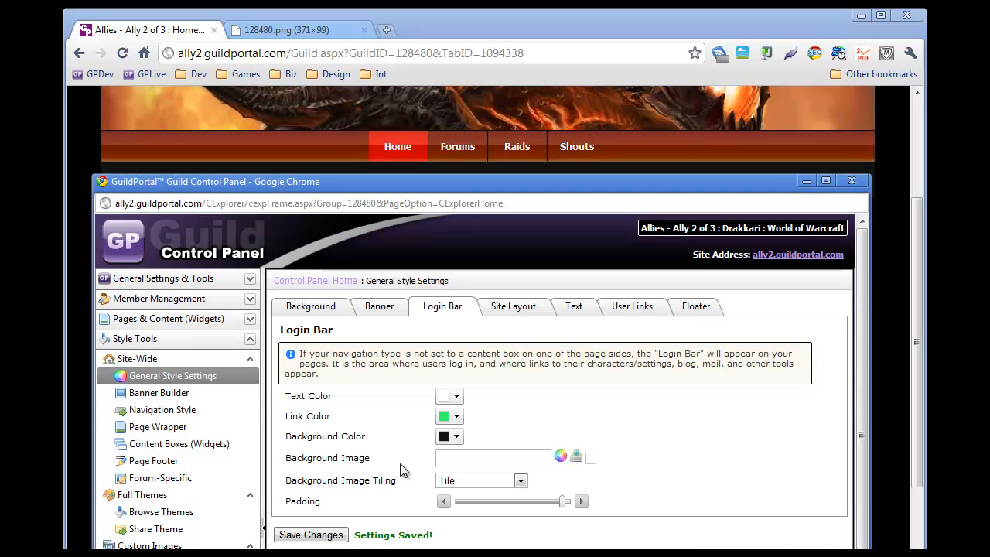
Step: On the Site Layout tab, set the widget table width to 99% and save the changes
click(514, 312)
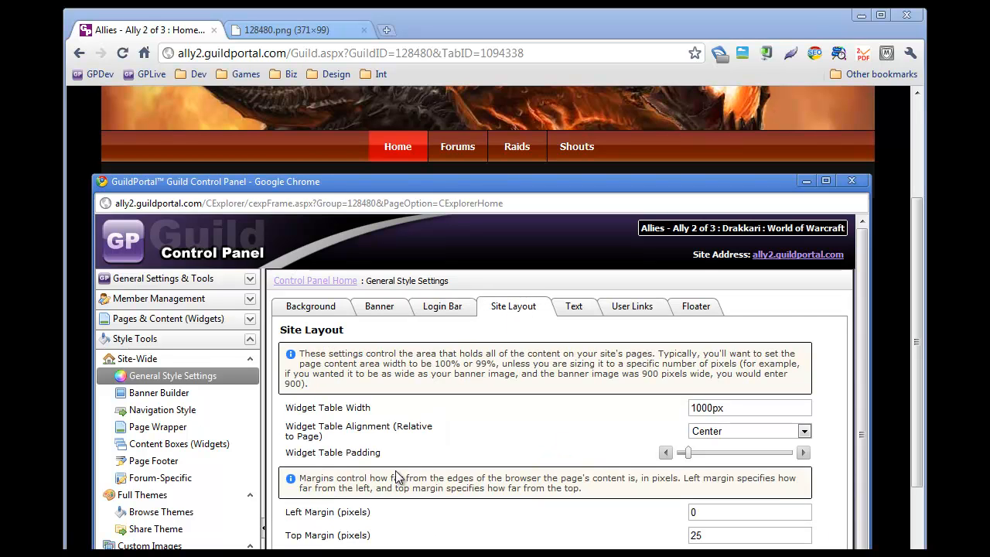
click(736, 408)
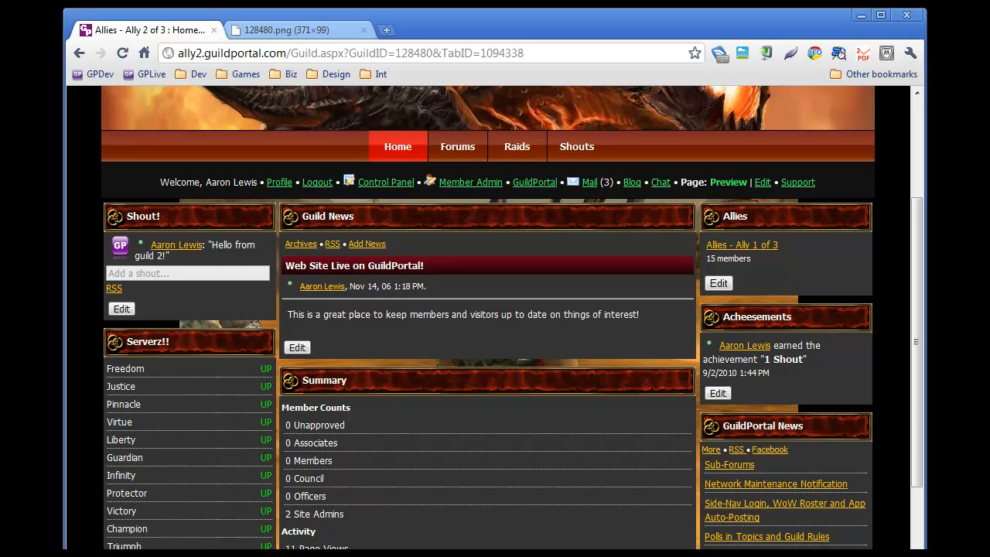
drag(926, 286, 983, 321)
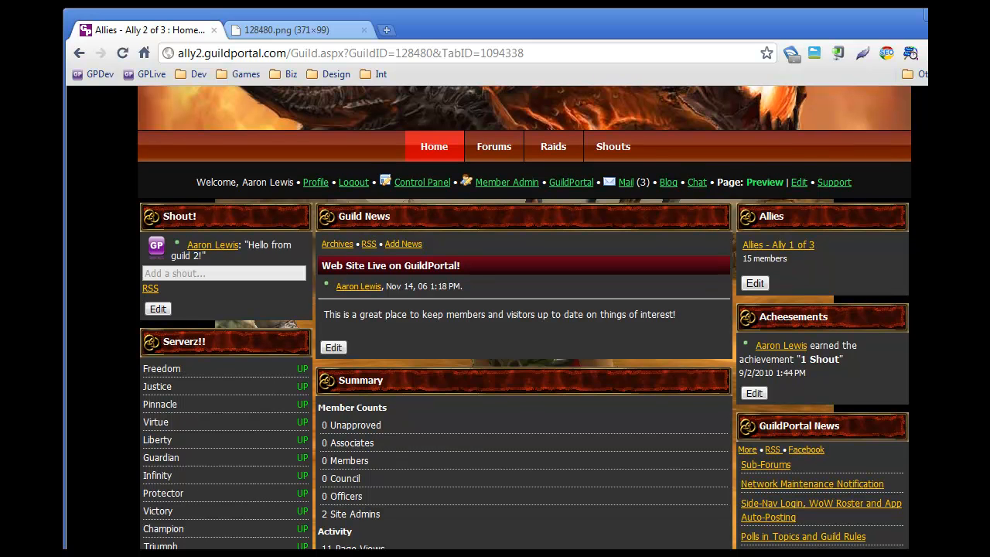
mouse_move(982, 321)
mouse_down()
mouse_move(693, 320)
mouse_move(989, 320)
mouse_move(979, 320)
mouse_up()
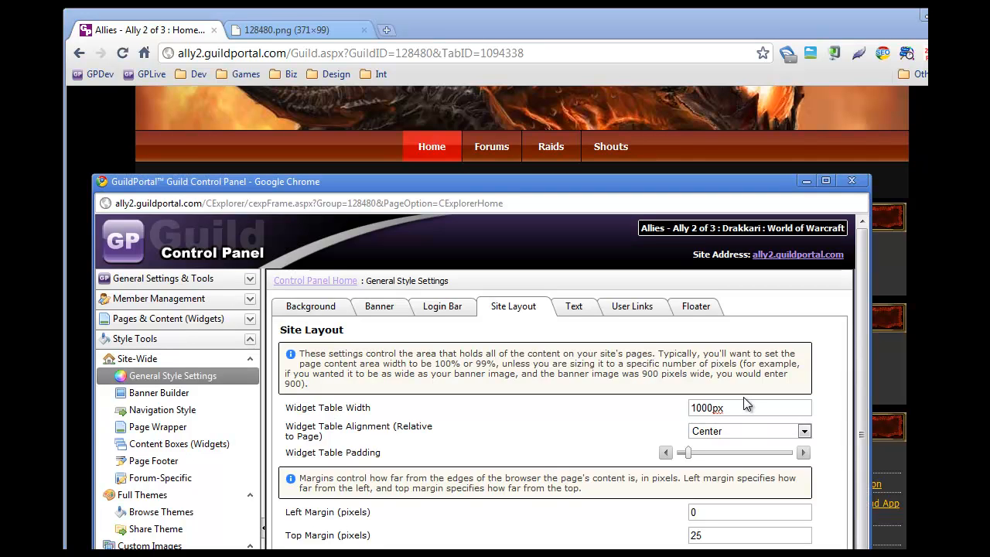
click(742, 407)
key(BackSpace)
key(BackSpace)
key(BackSpace)
key(BackSpace)
key(BackSpace)
key(BackSpace)
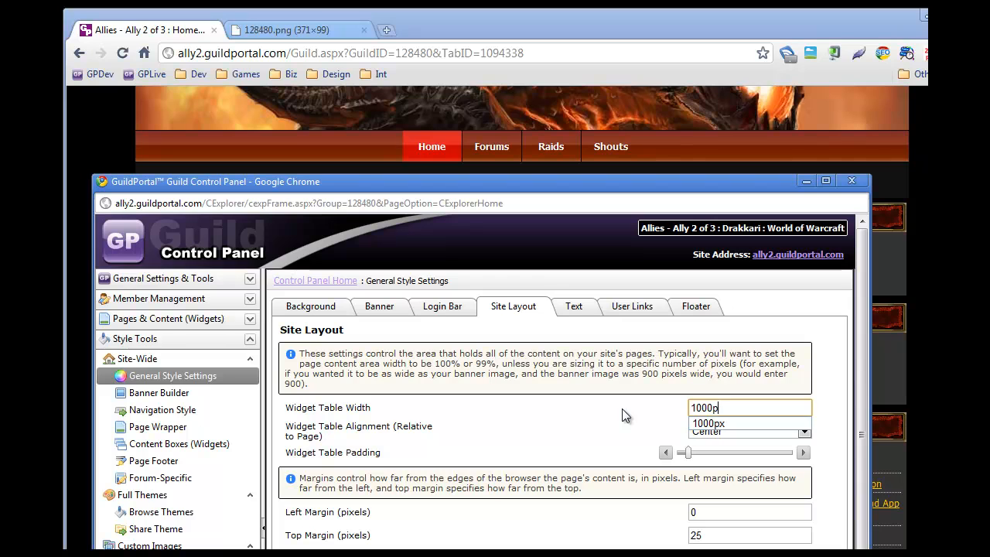
text(99%)
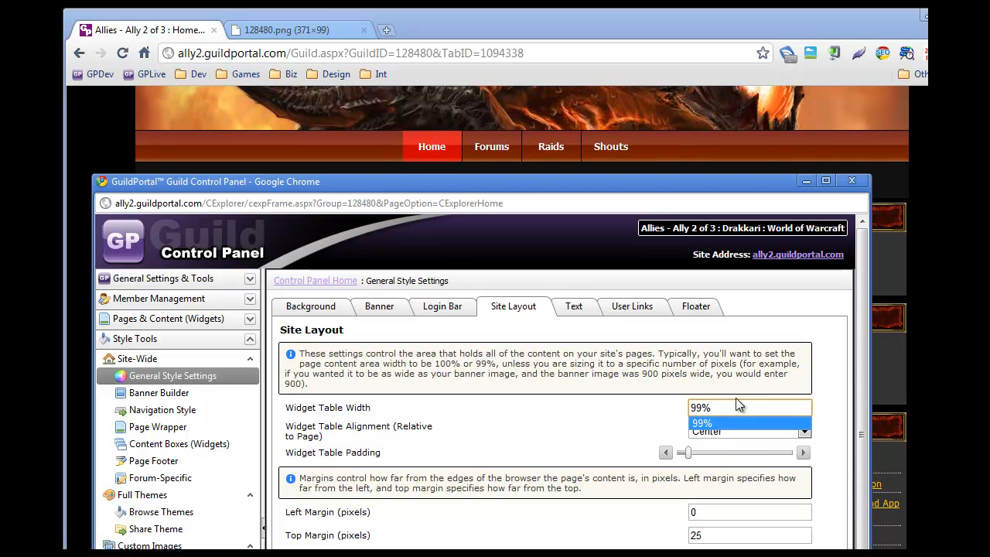
click(494, 463)
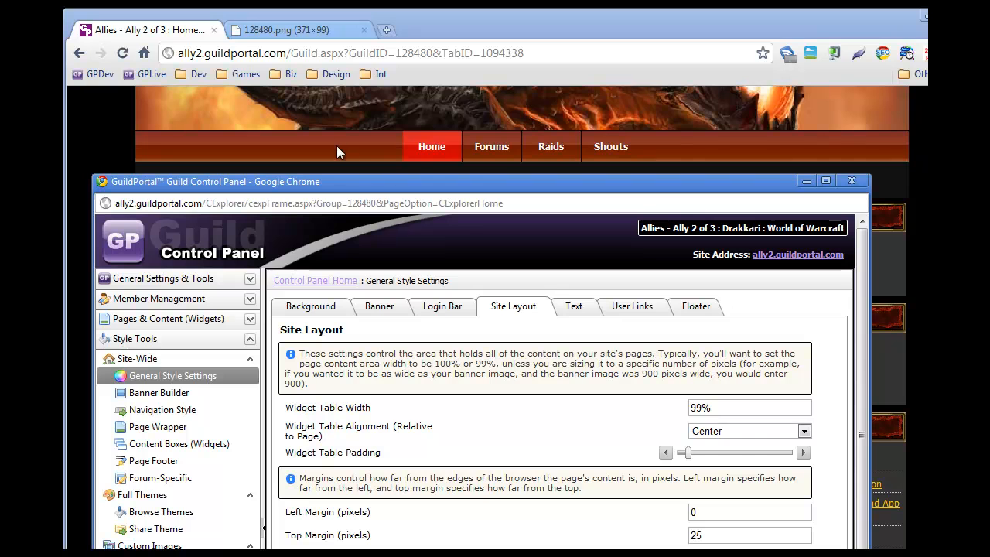
Step: Reload the guild site and resize the browser window to preview the full-width layout
drag(360, 186, 371, 111)
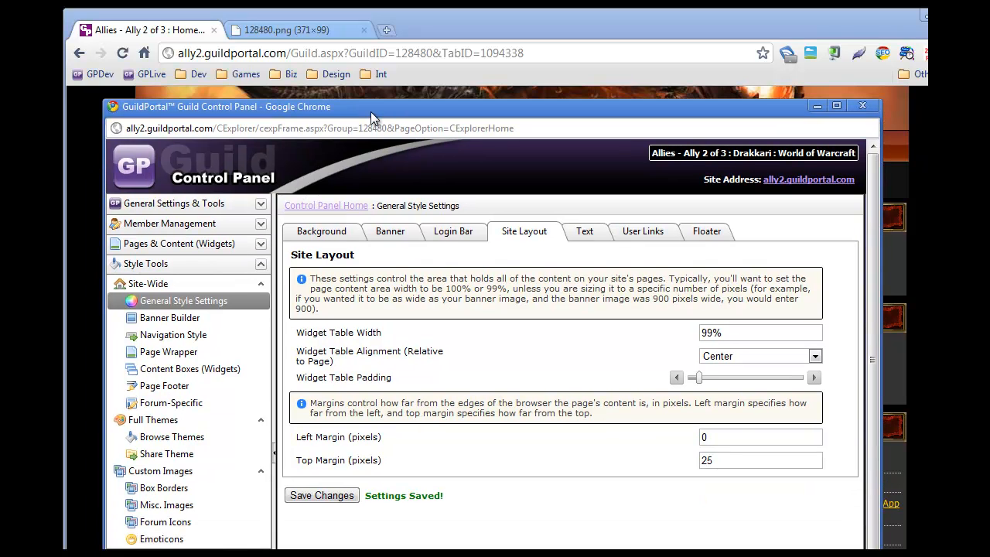
click(928, 339)
click(126, 60)
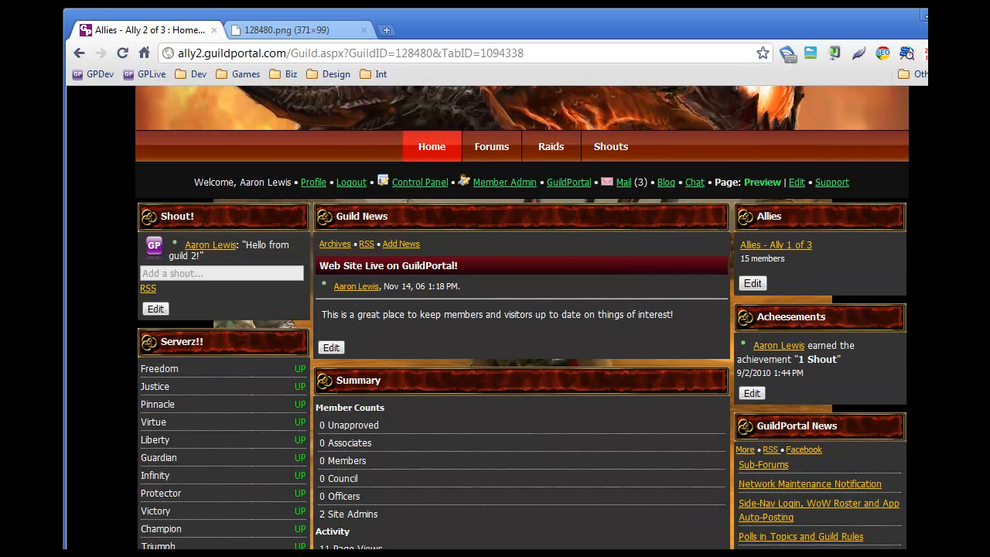
scroll(796, 373, up, 2)
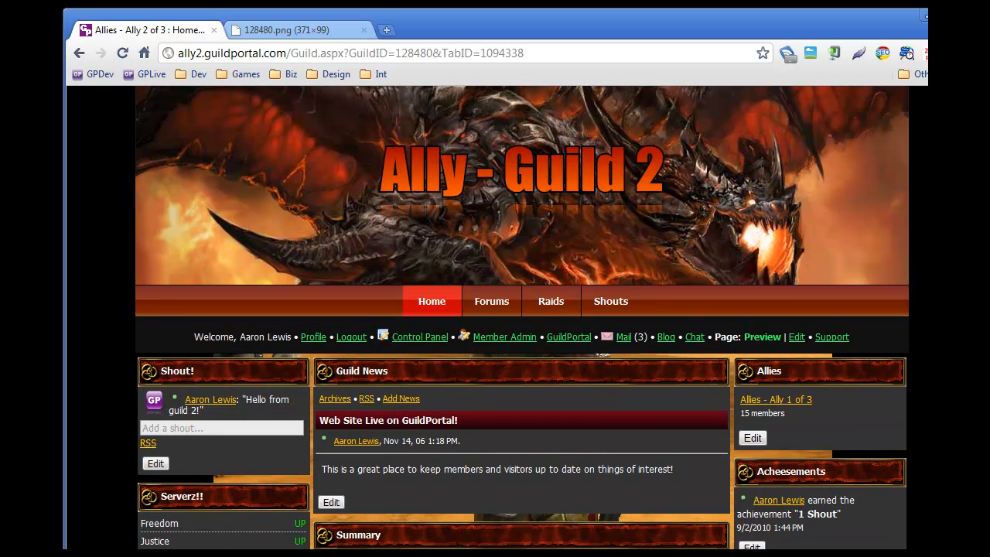
drag(989, 363, 925, 345)
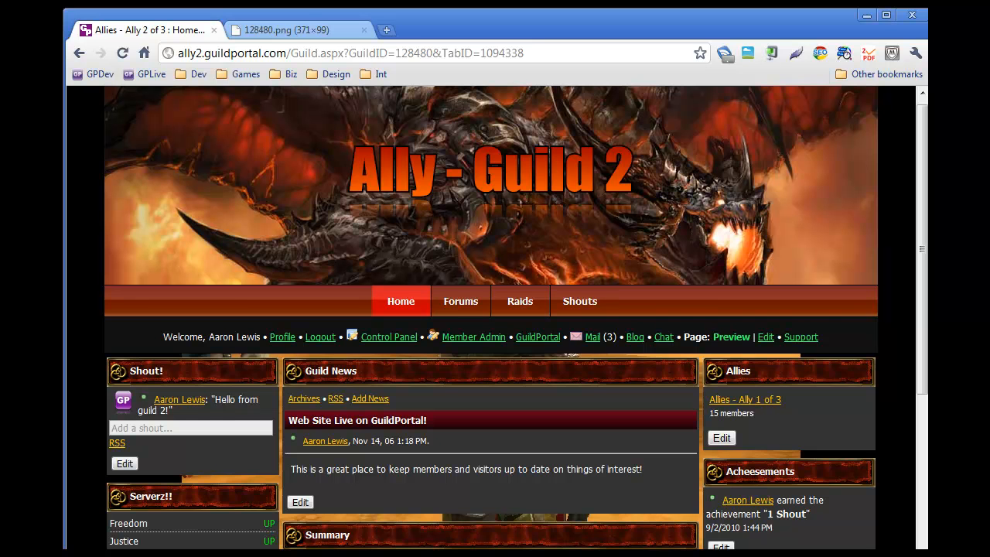
key(alt+Tab)
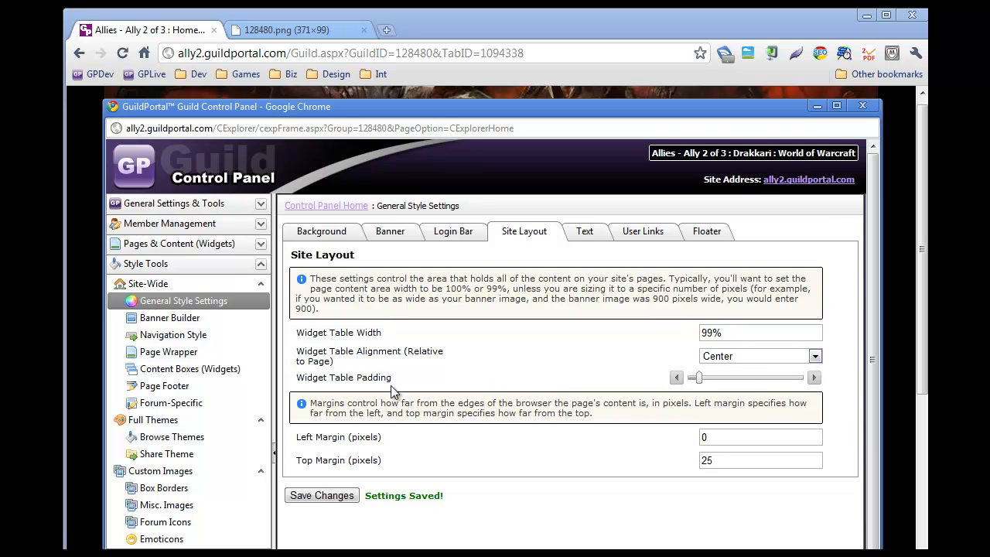
Step: Review the widget table alignment options
click(814, 357)
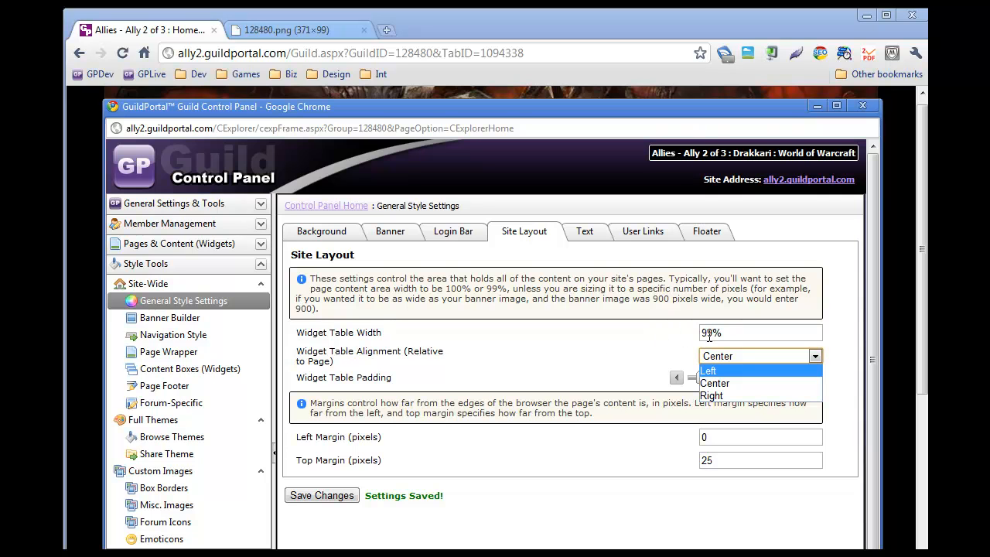
click(82, 220)
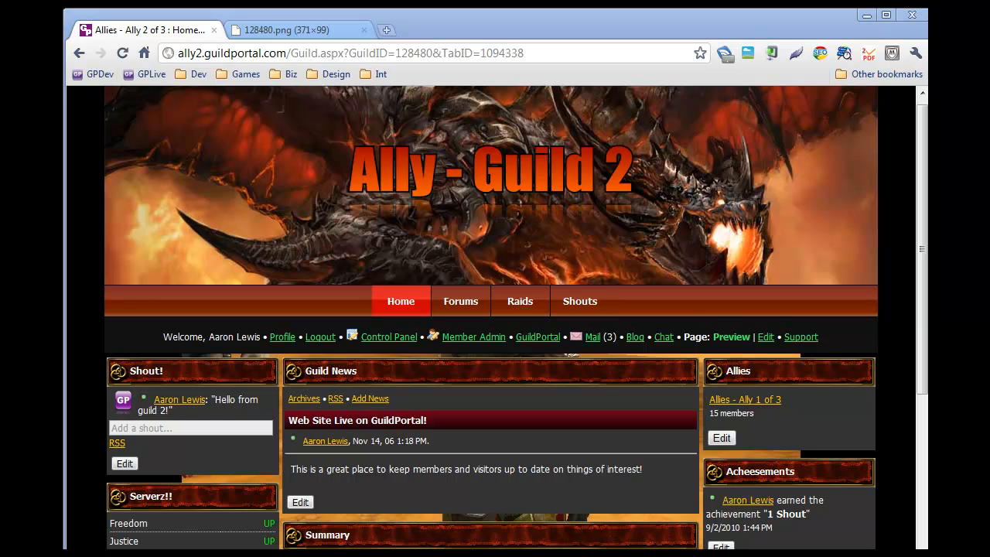
Step: Set the widget table alignment to Left and save the changes
key(alt+Tab)
click(738, 355)
click(706, 369)
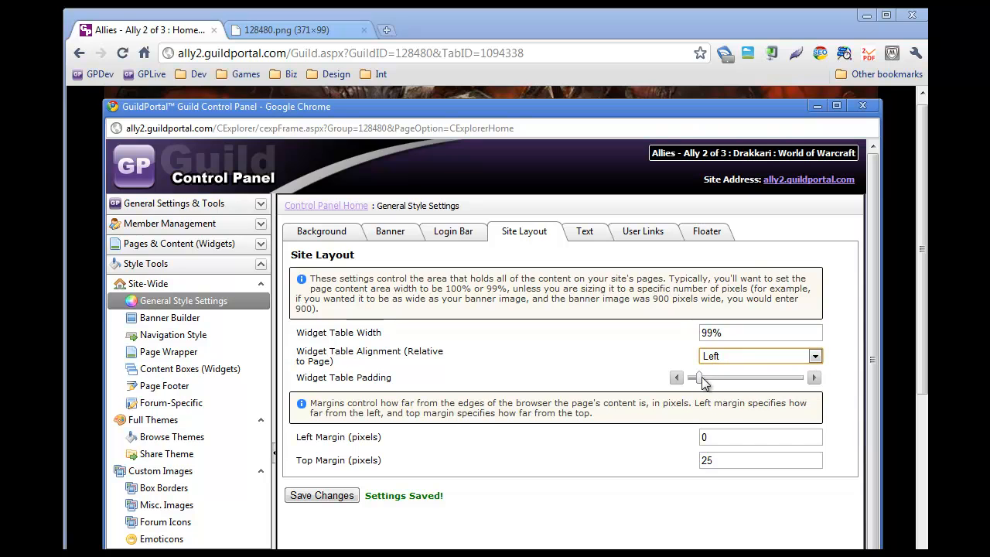
click(310, 496)
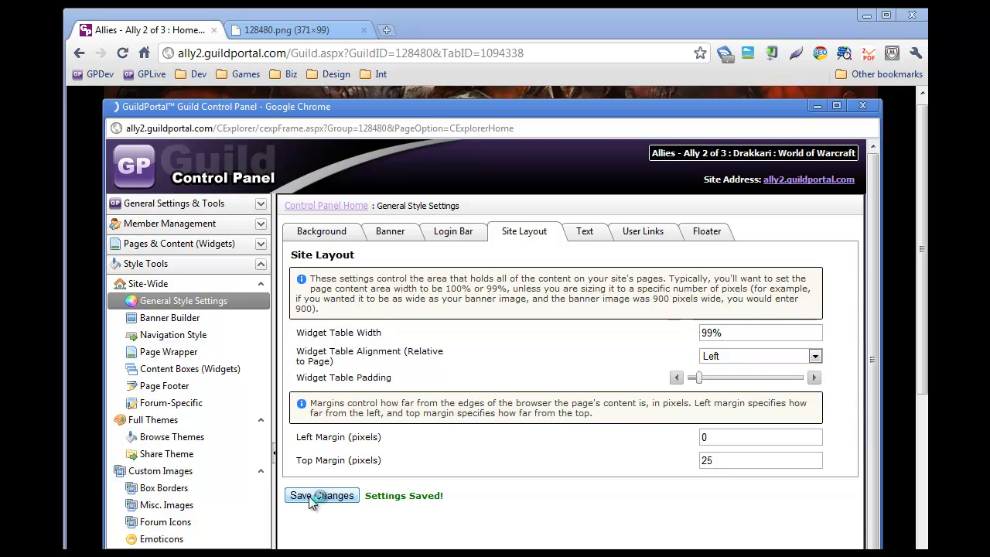
Step: Reload the guild site to preview the layout
click(73, 393)
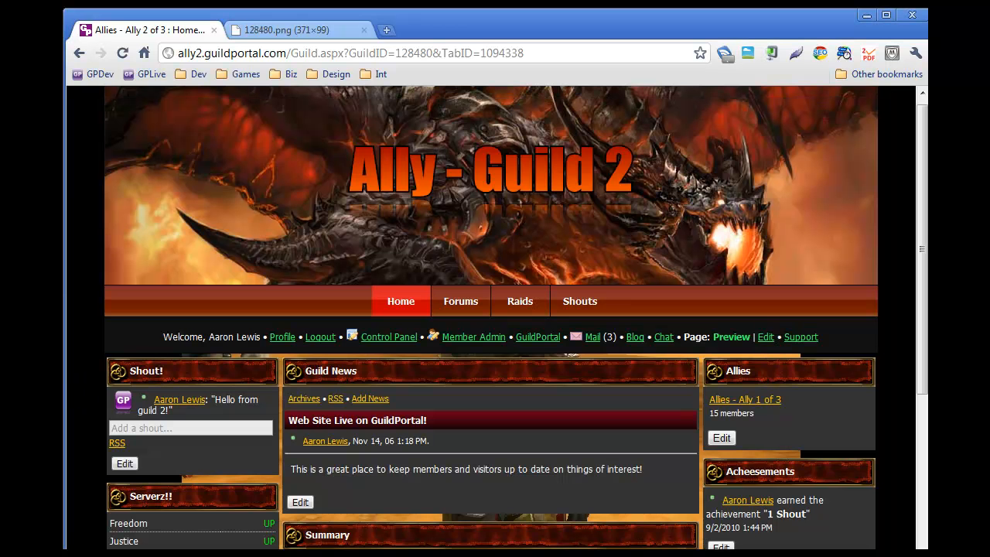
click(123, 53)
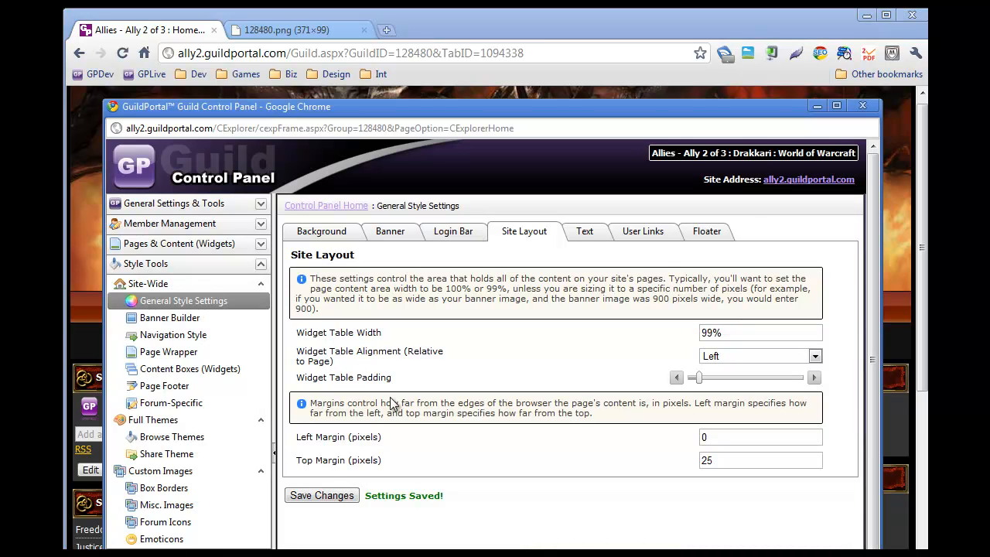
click(730, 335)
click(724, 331)
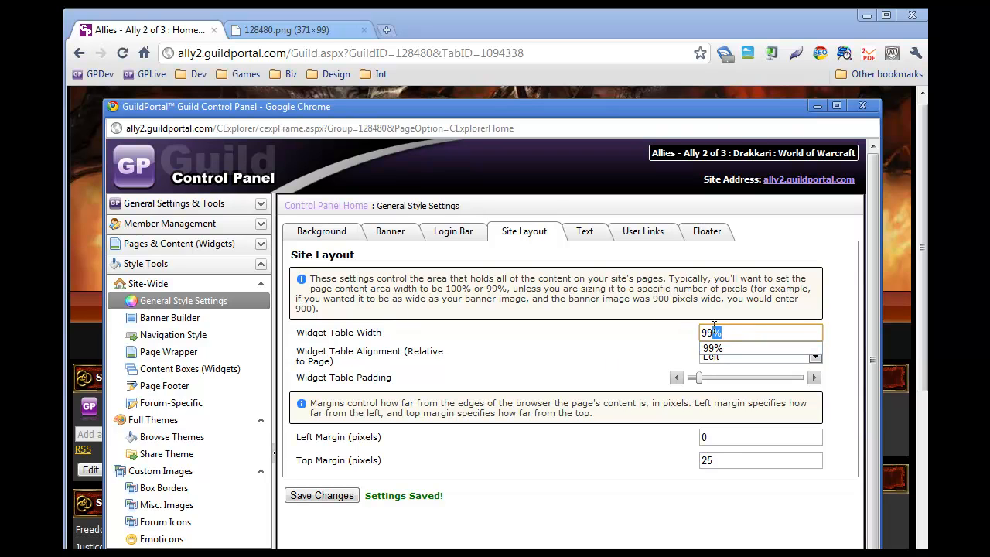
text(10)
key(BackSpace)
key(BackSpace)
click(356, 377)
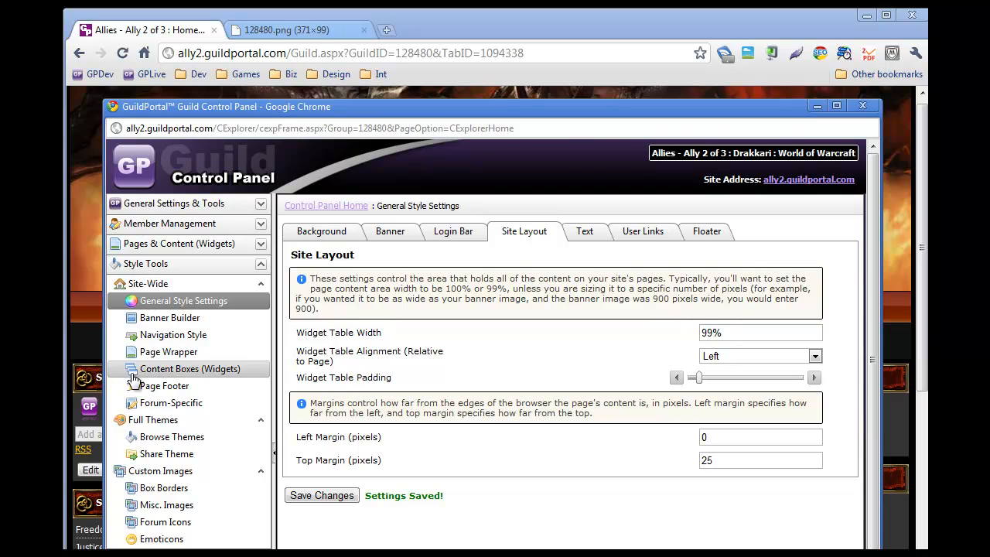
click(90, 348)
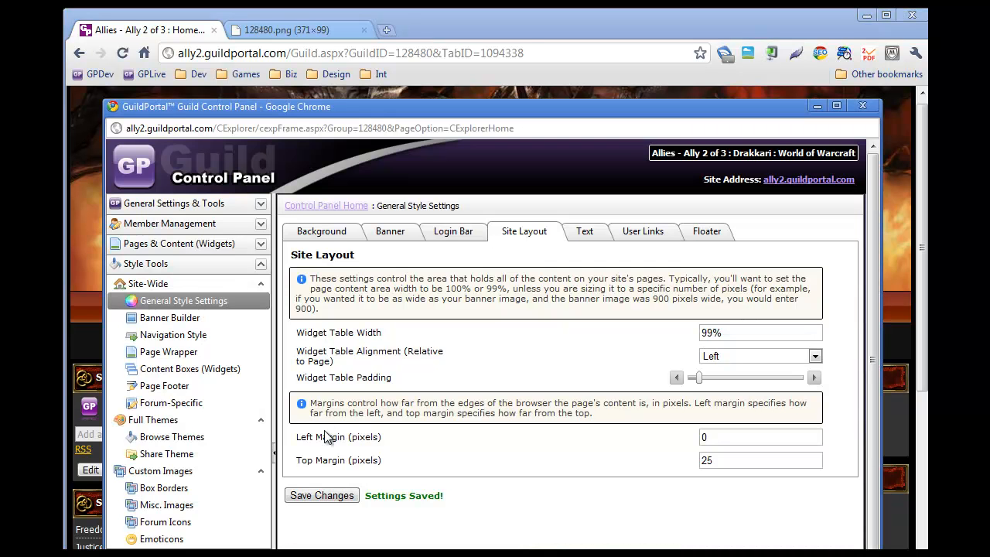
Step: Set the widget table width to 1000px
drag(302, 438, 391, 462)
click(419, 440)
drag(736, 333, 700, 334)
text(100)
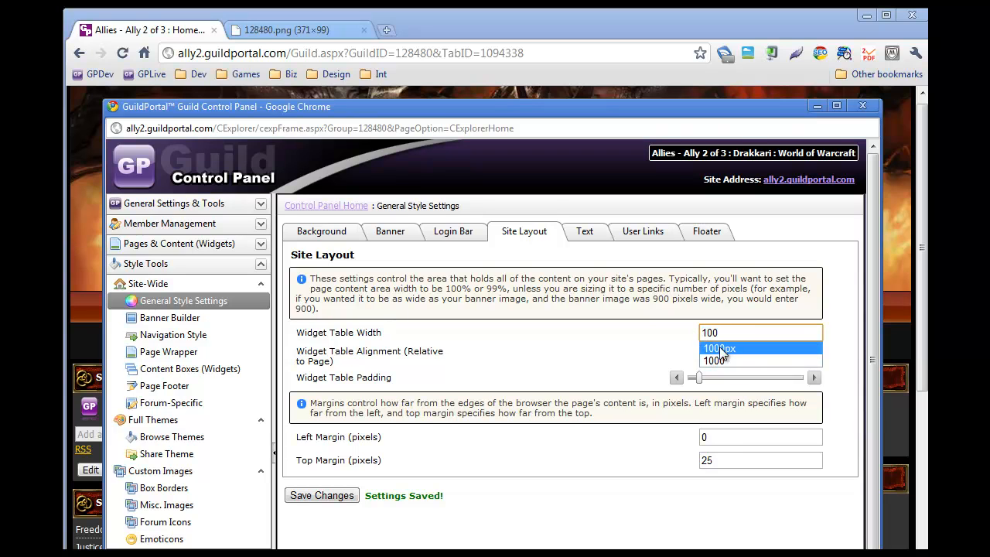
click(719, 348)
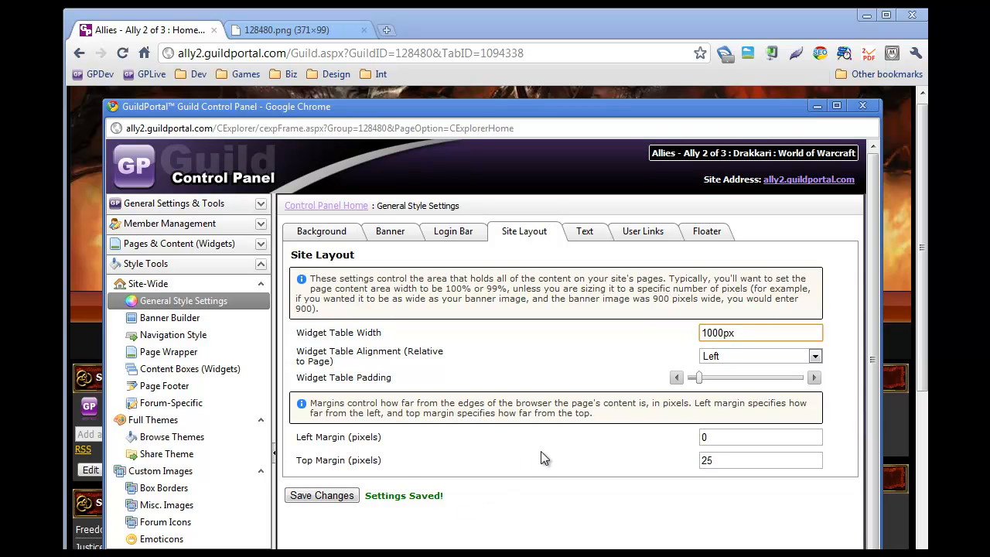
click(397, 442)
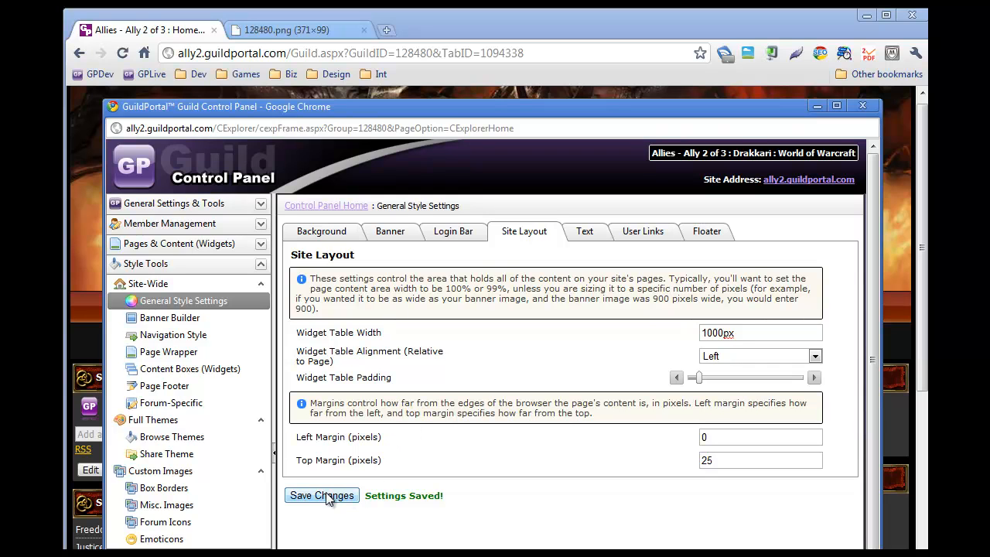
Step: On the Text tab, review the font family and line spacing options
click(591, 238)
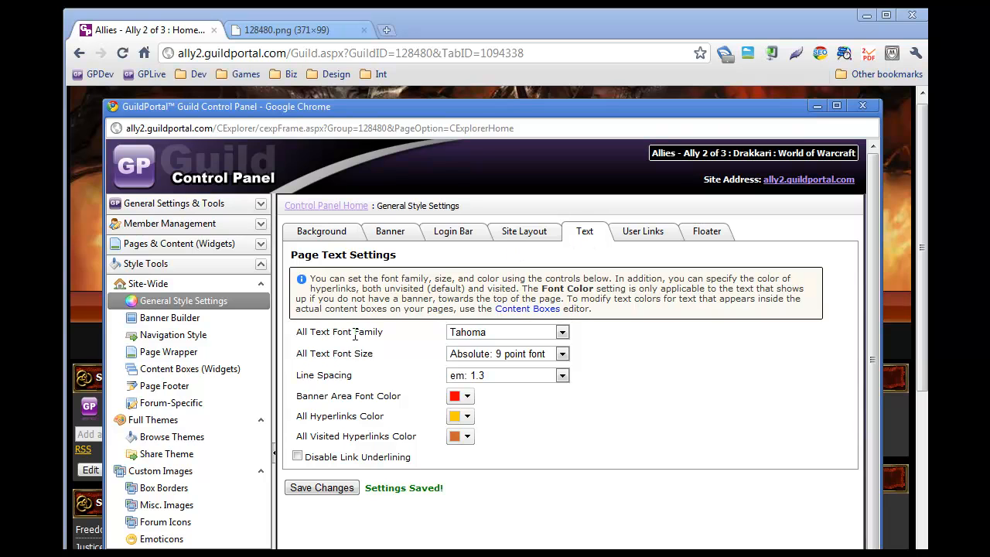
click(560, 332)
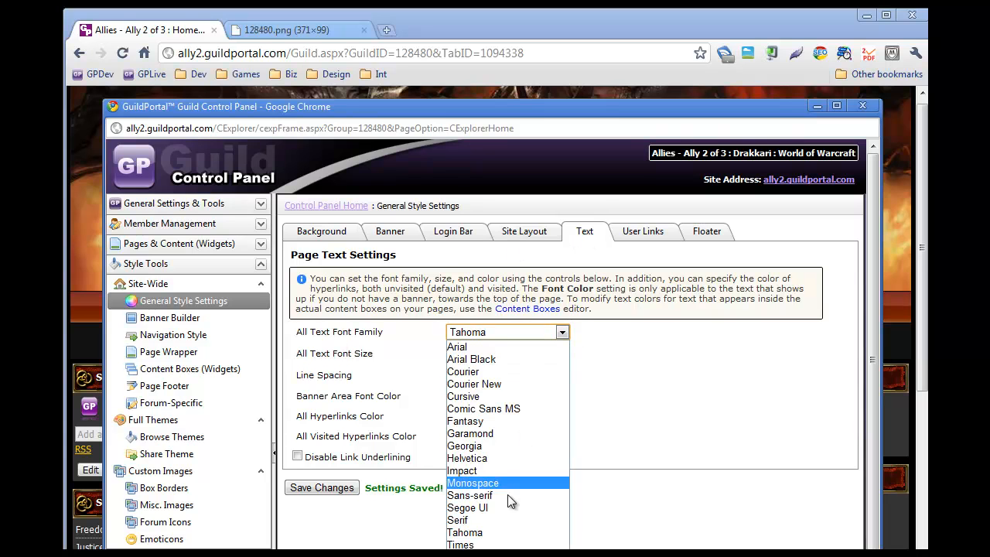
click(321, 346)
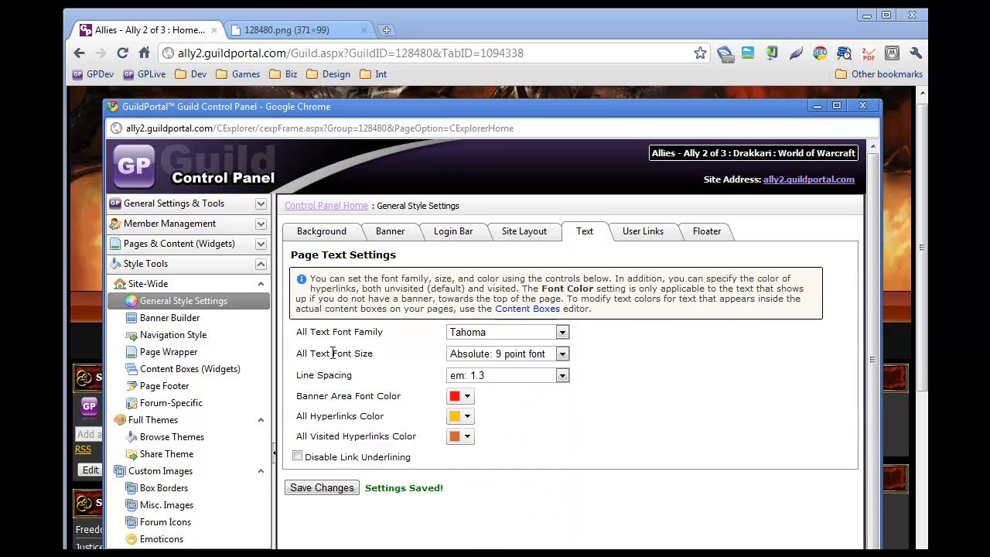
click(561, 376)
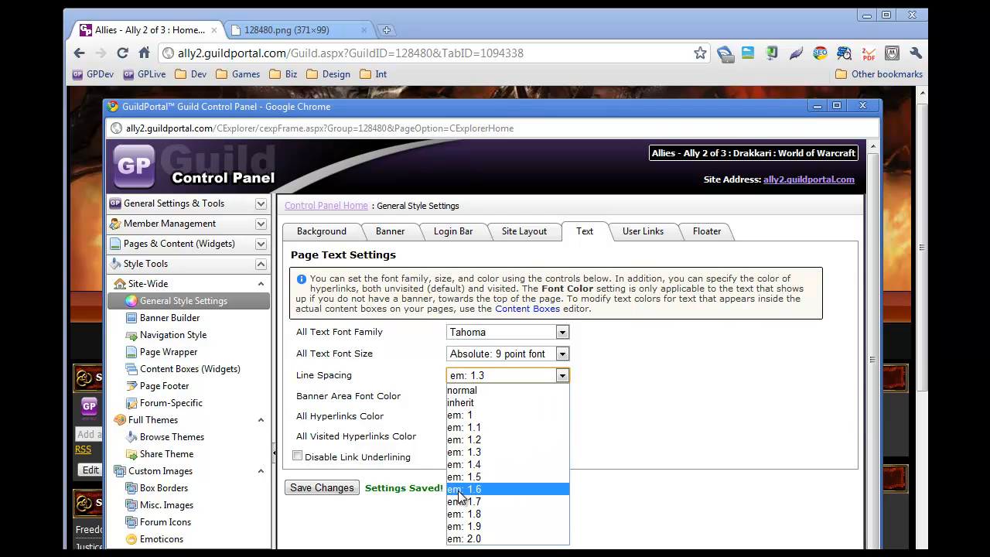
click(88, 253)
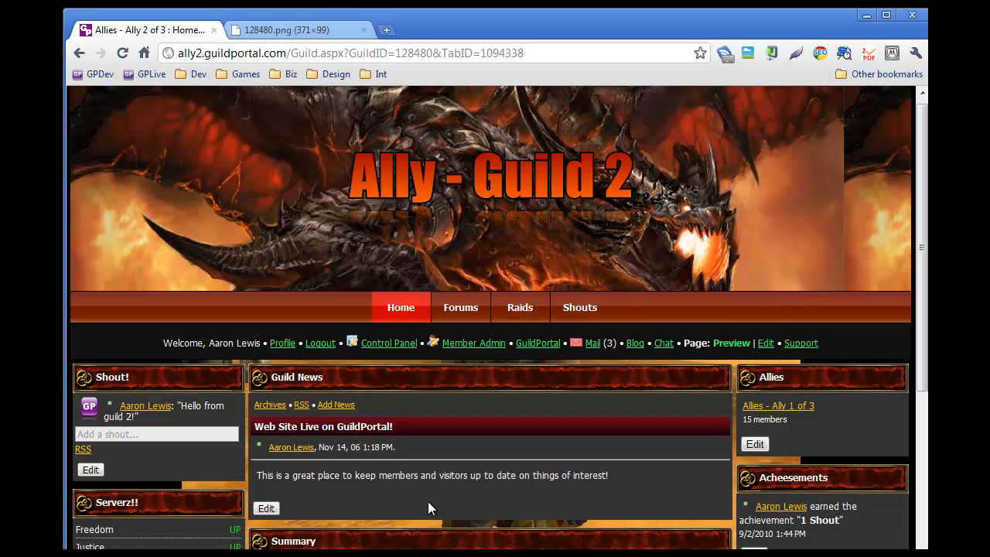
Step: Return to the control panel and open the banner area font color picker
key(alt+Tab)
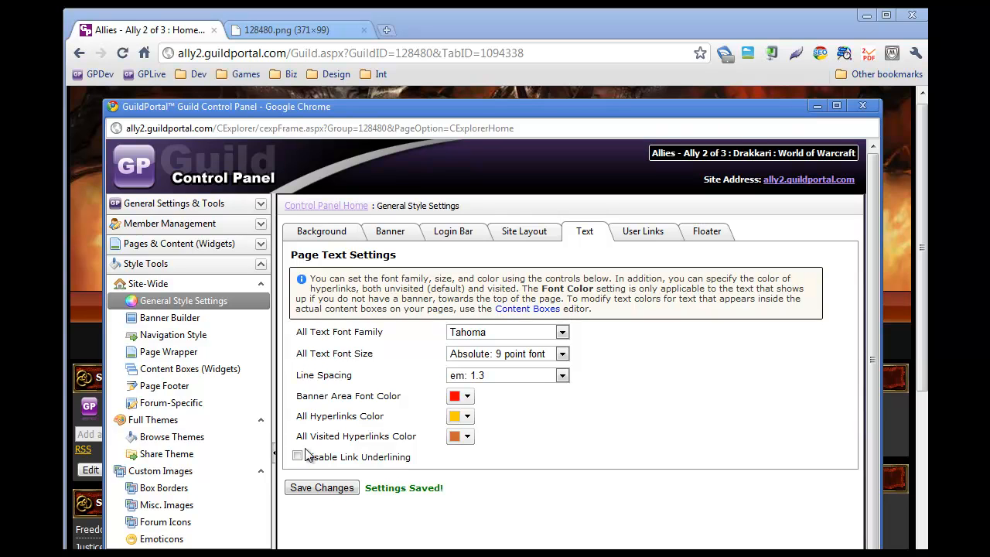
click(471, 399)
click(622, 394)
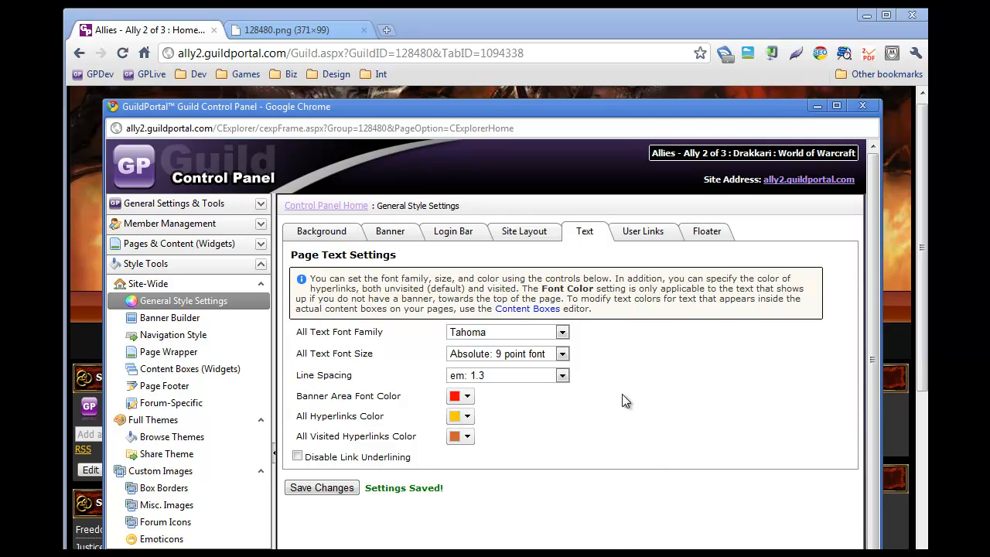